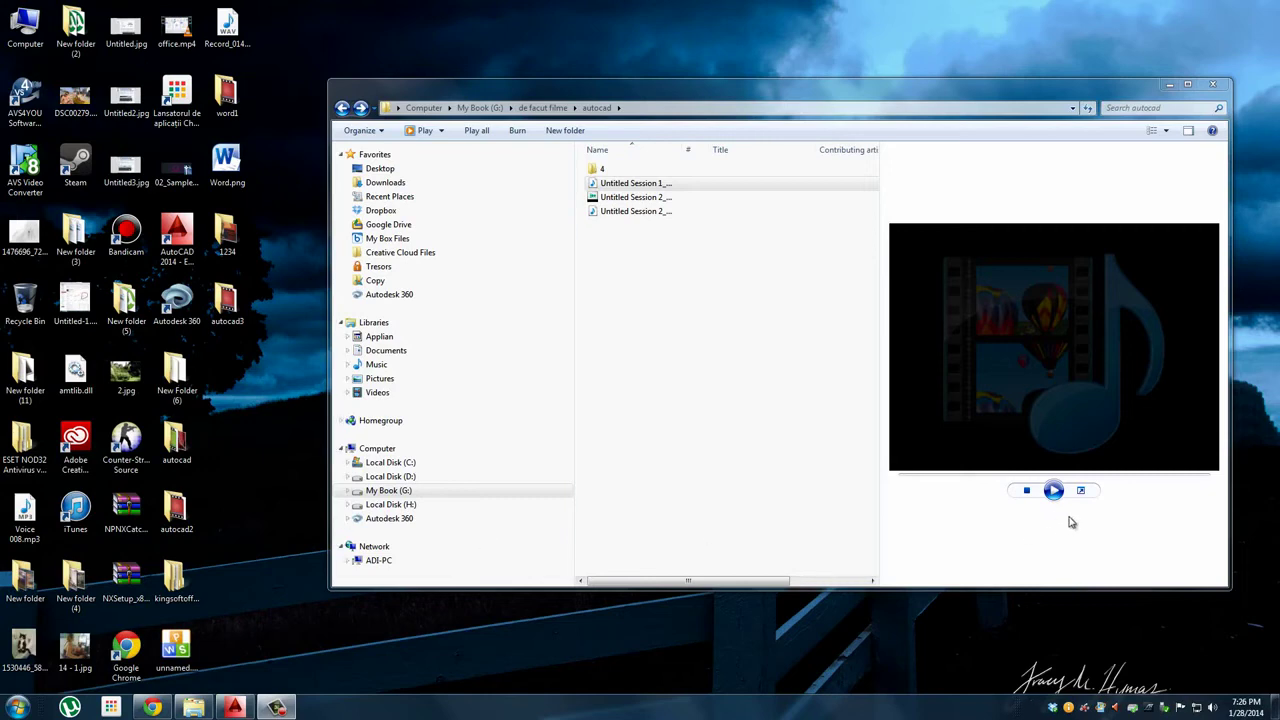
Bring the AutoCAD window with 04_Gasket.dwg open to the front from Windows Explorer
click(1054, 490)
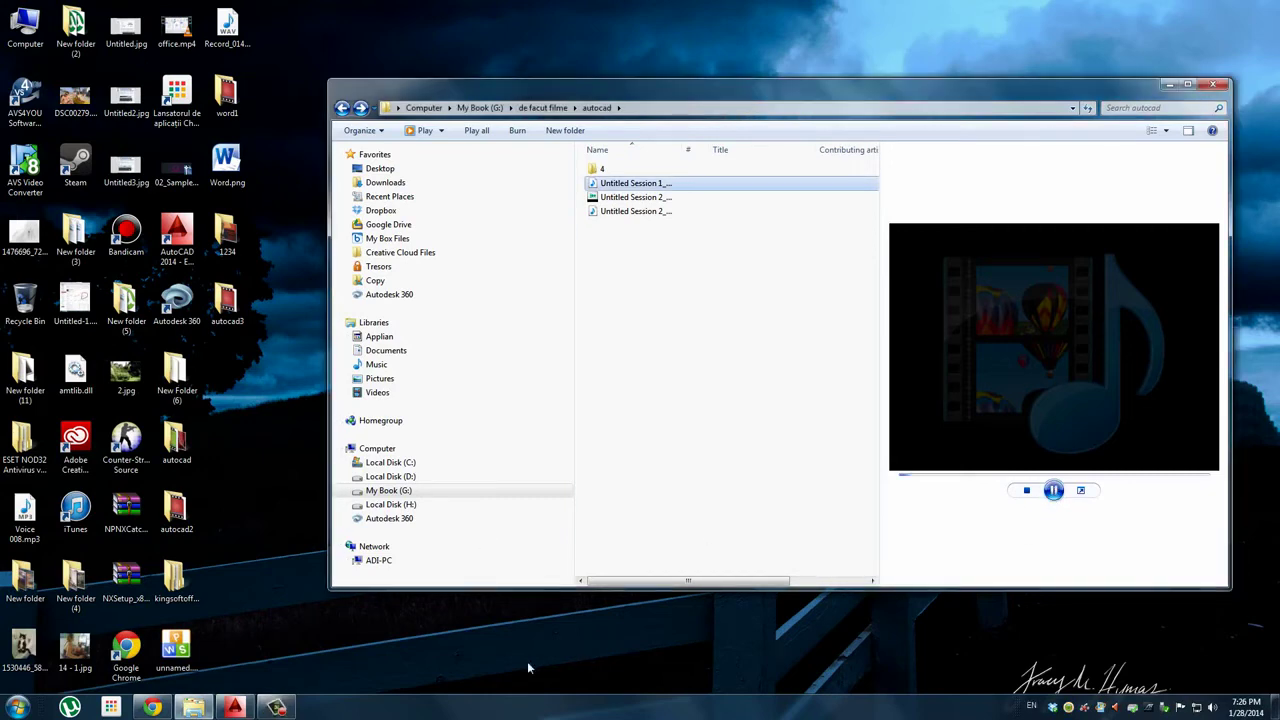
click(234, 707)
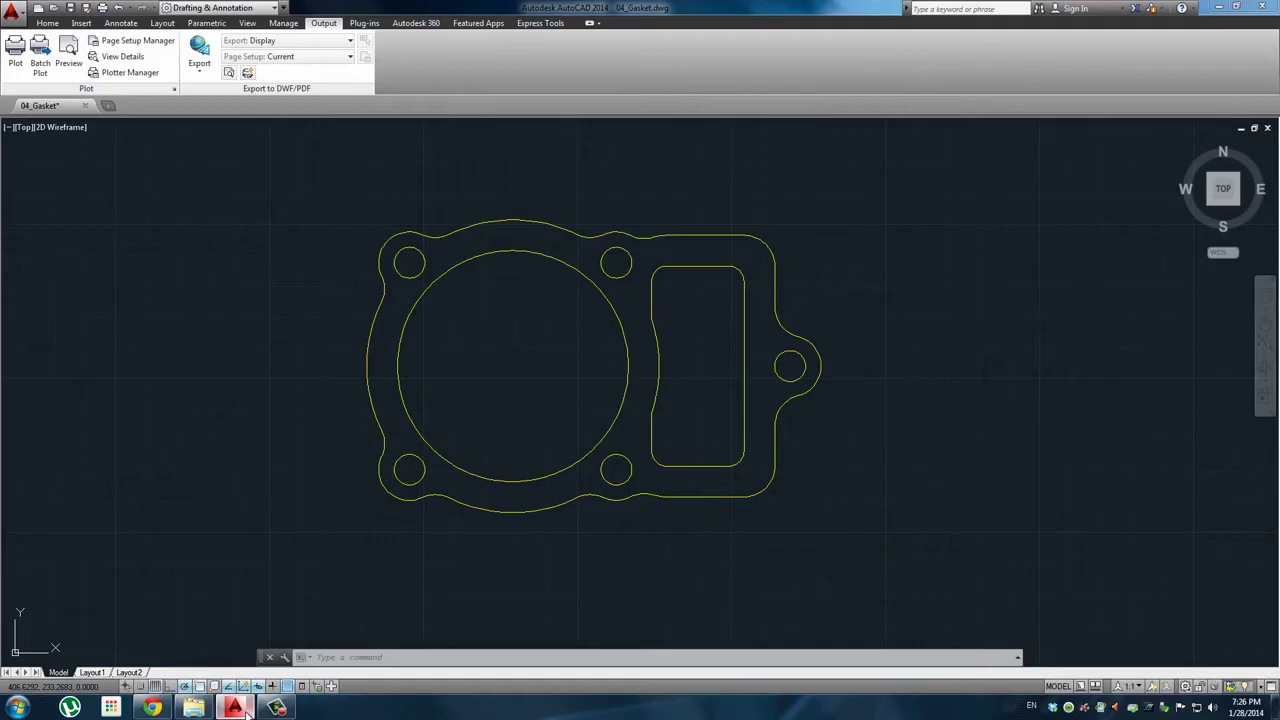
Switch the ribbon from the Output tab to the Home tab
click(47, 22)
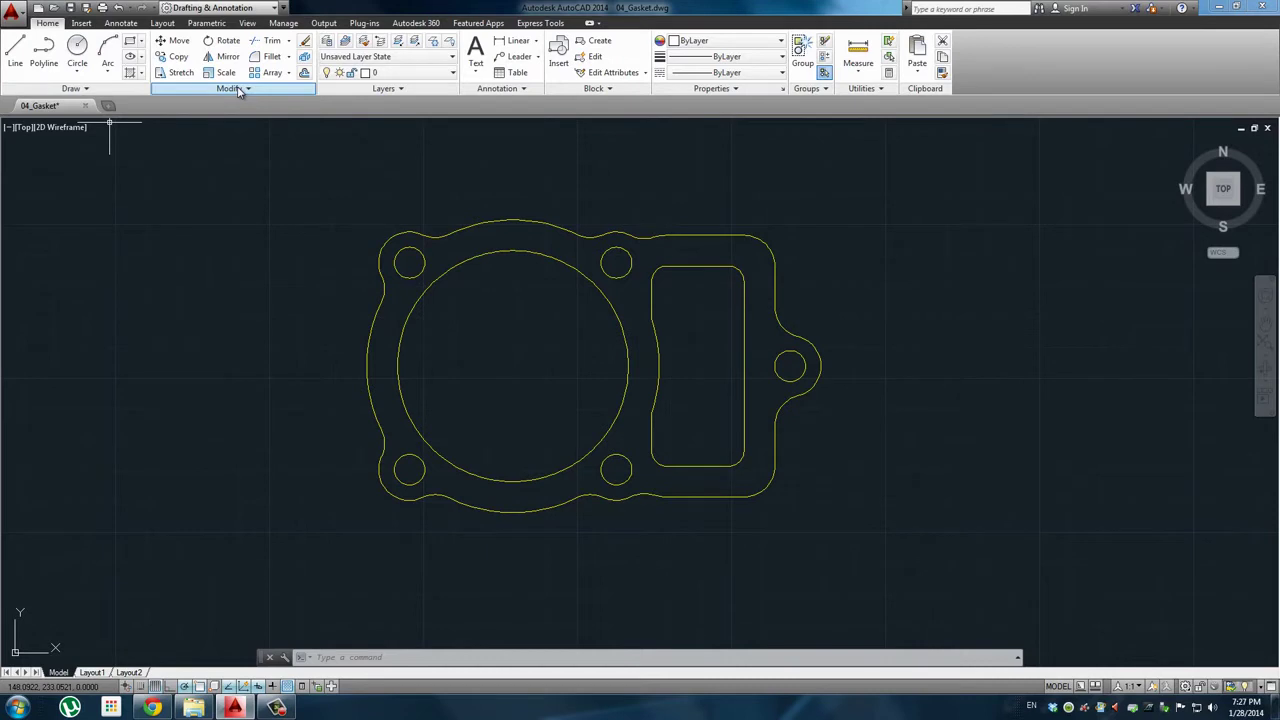
click(82, 23)
click(120, 23)
click(162, 23)
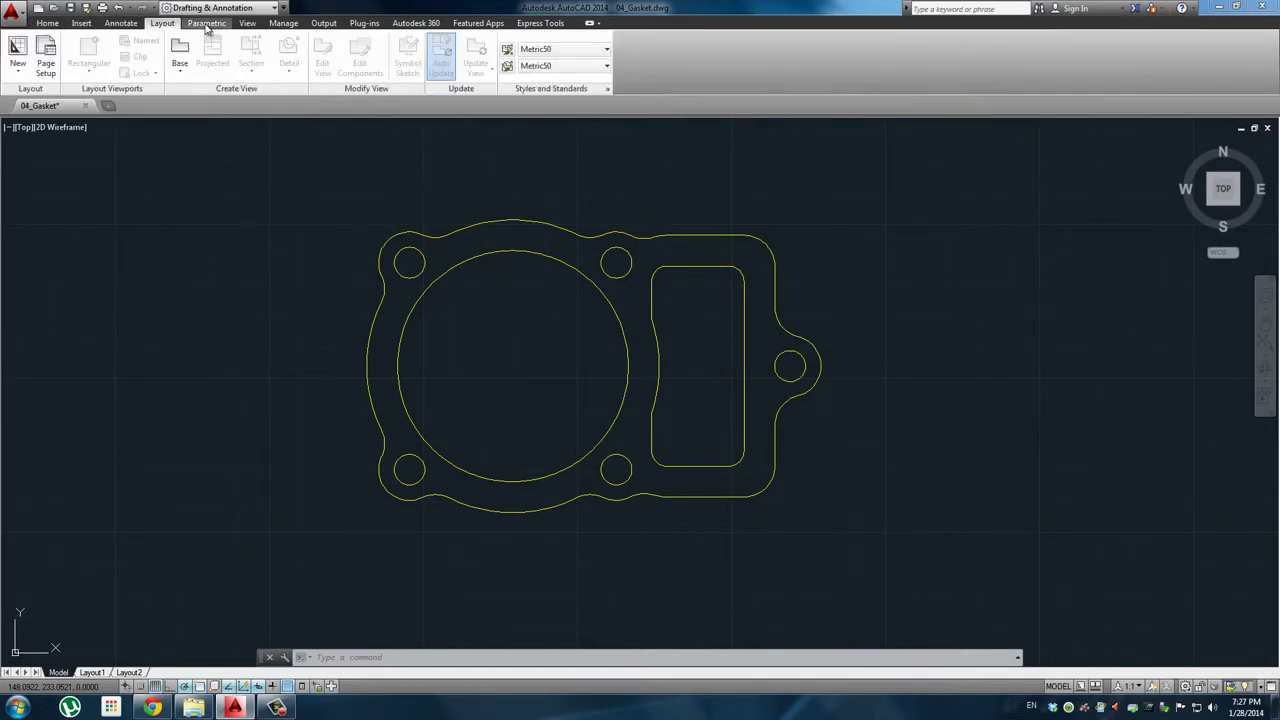
click(207, 25)
click(247, 23)
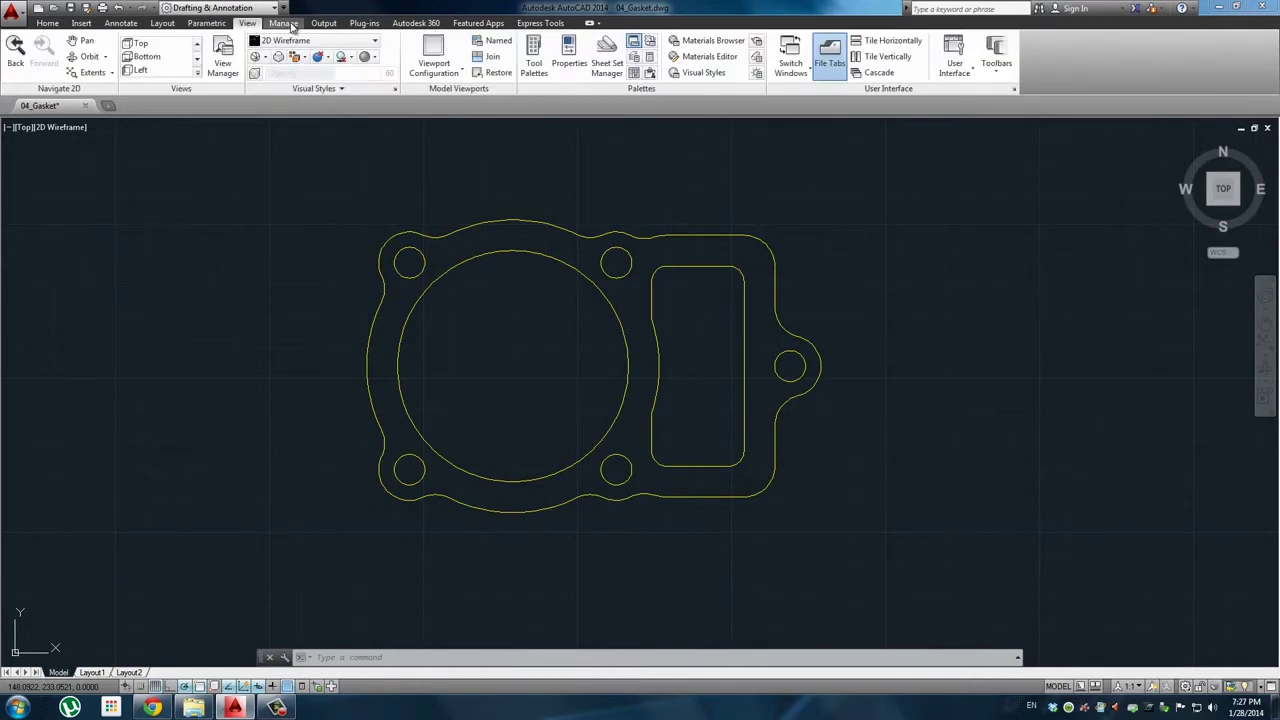
click(290, 24)
click(330, 25)
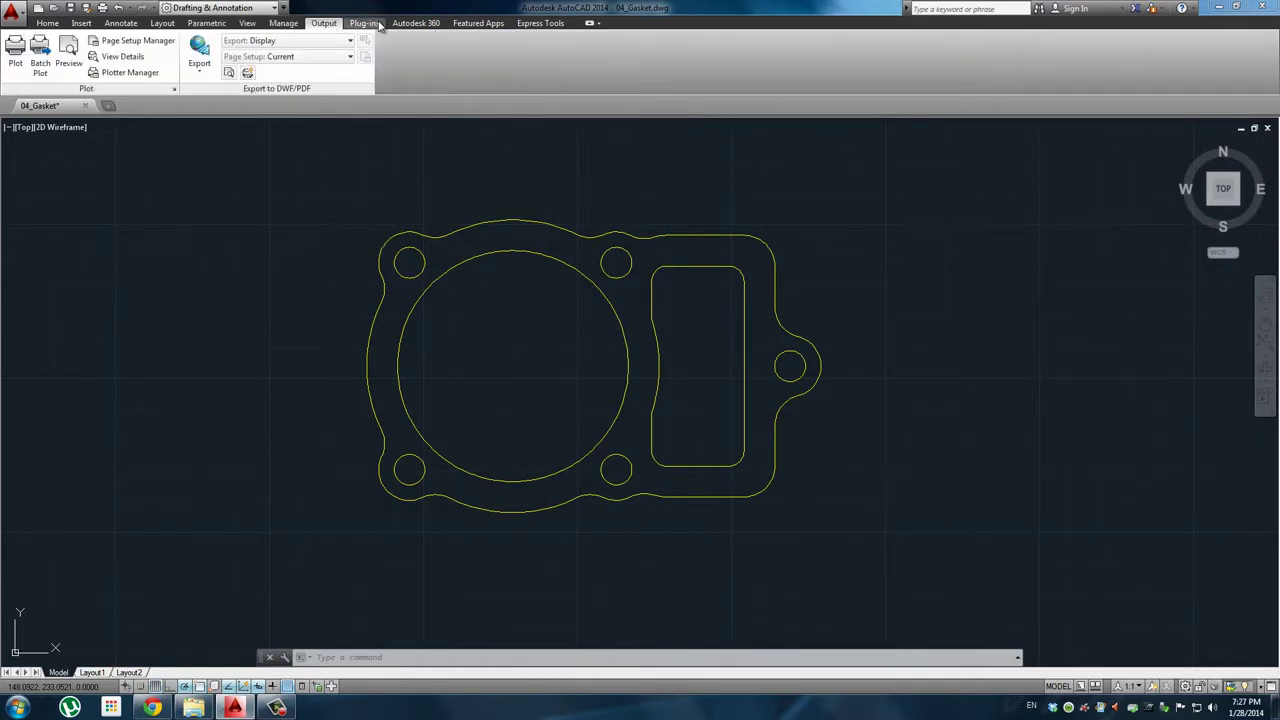
click(376, 25)
click(418, 27)
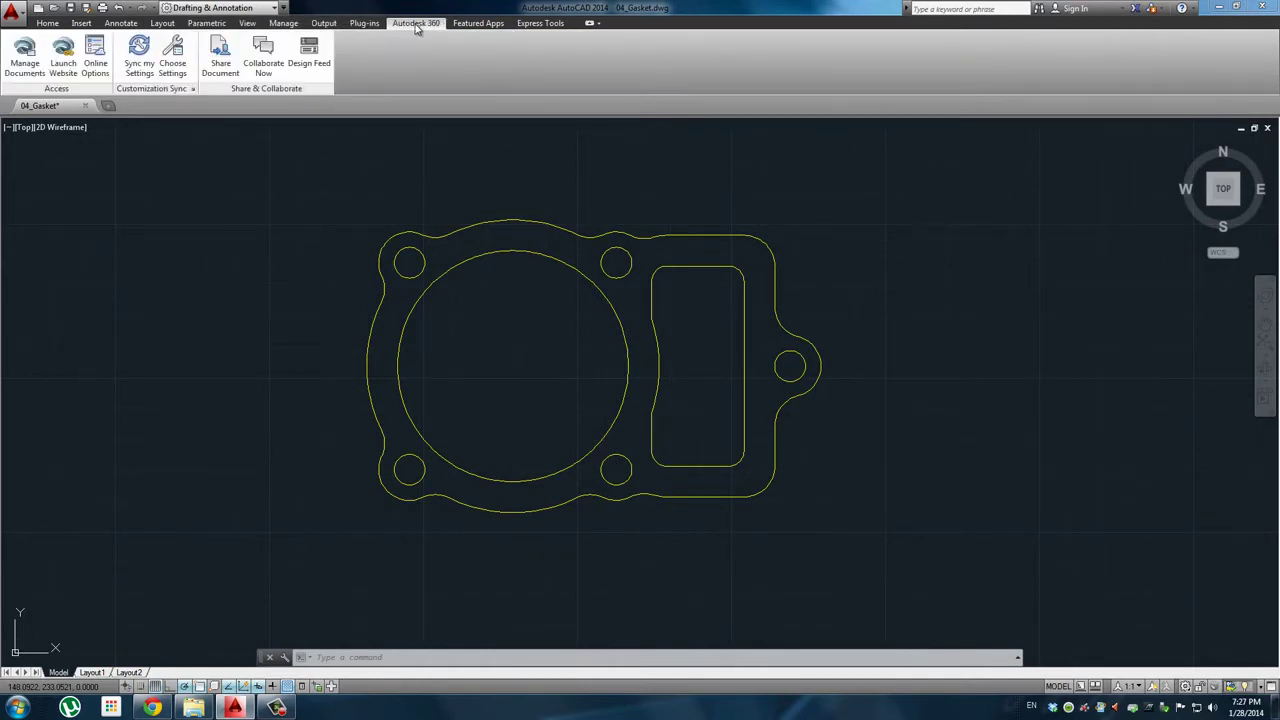
click(472, 27)
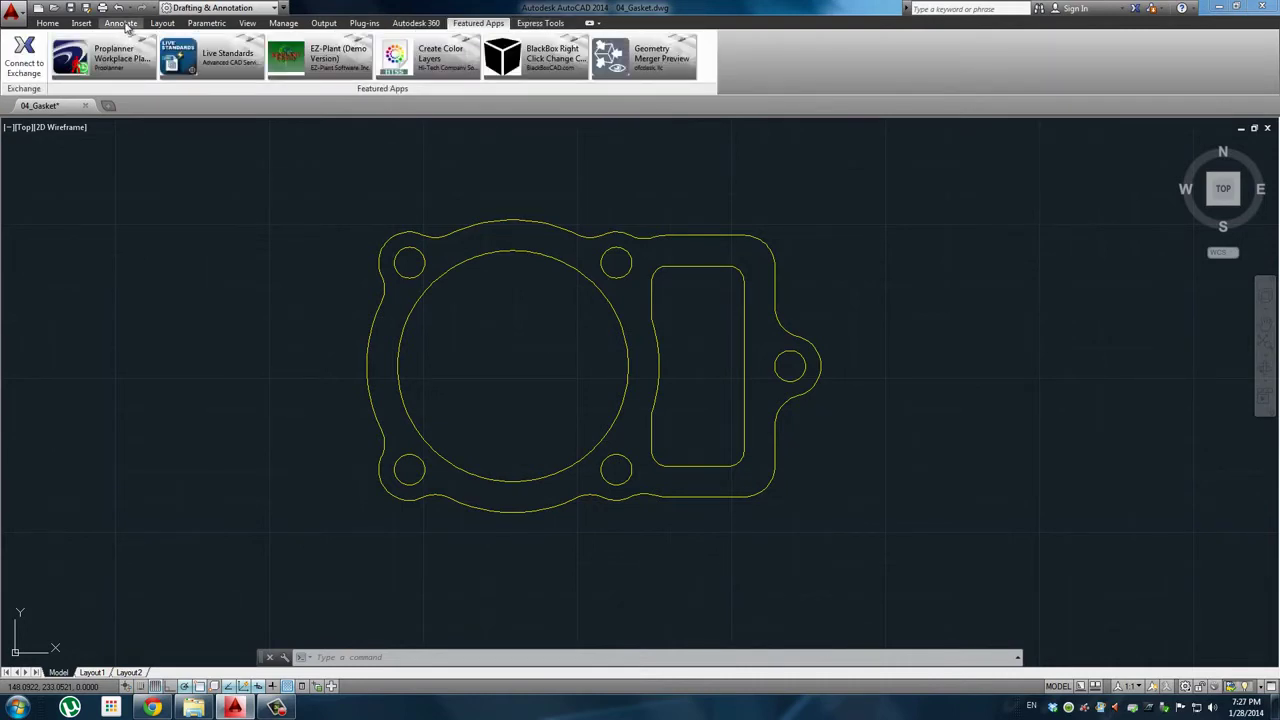
click(122, 24)
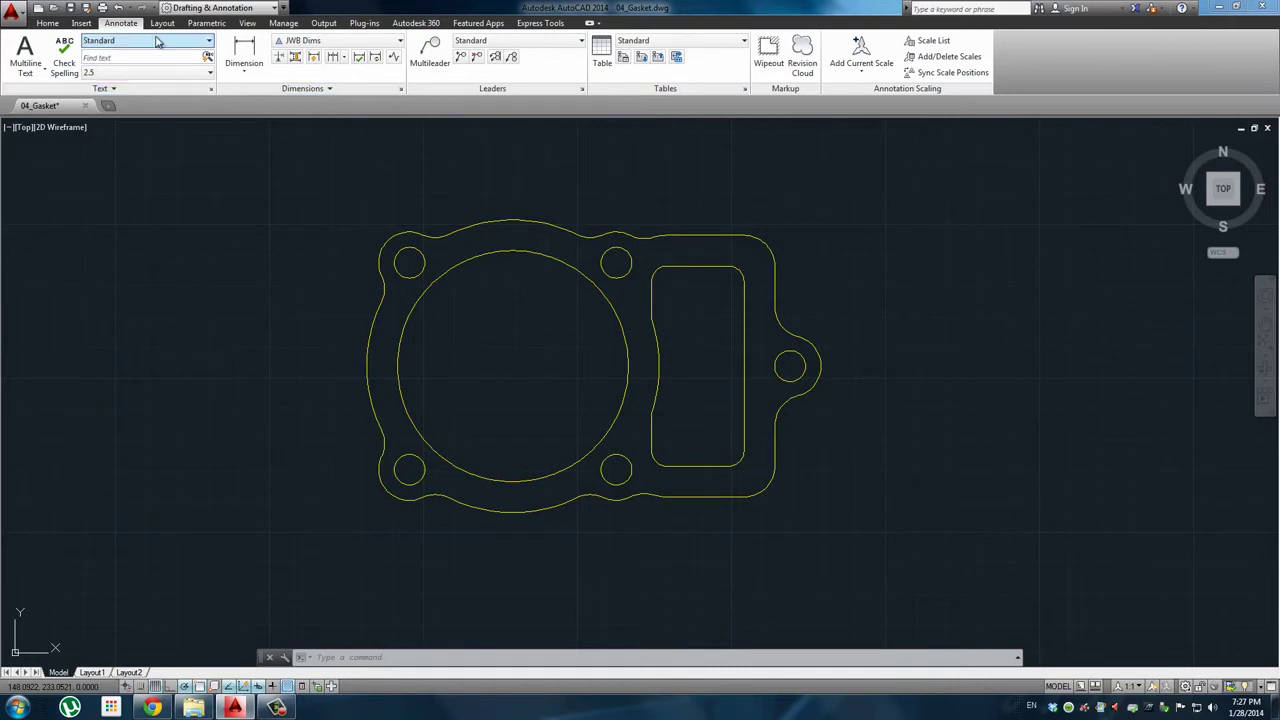
click(322, 23)
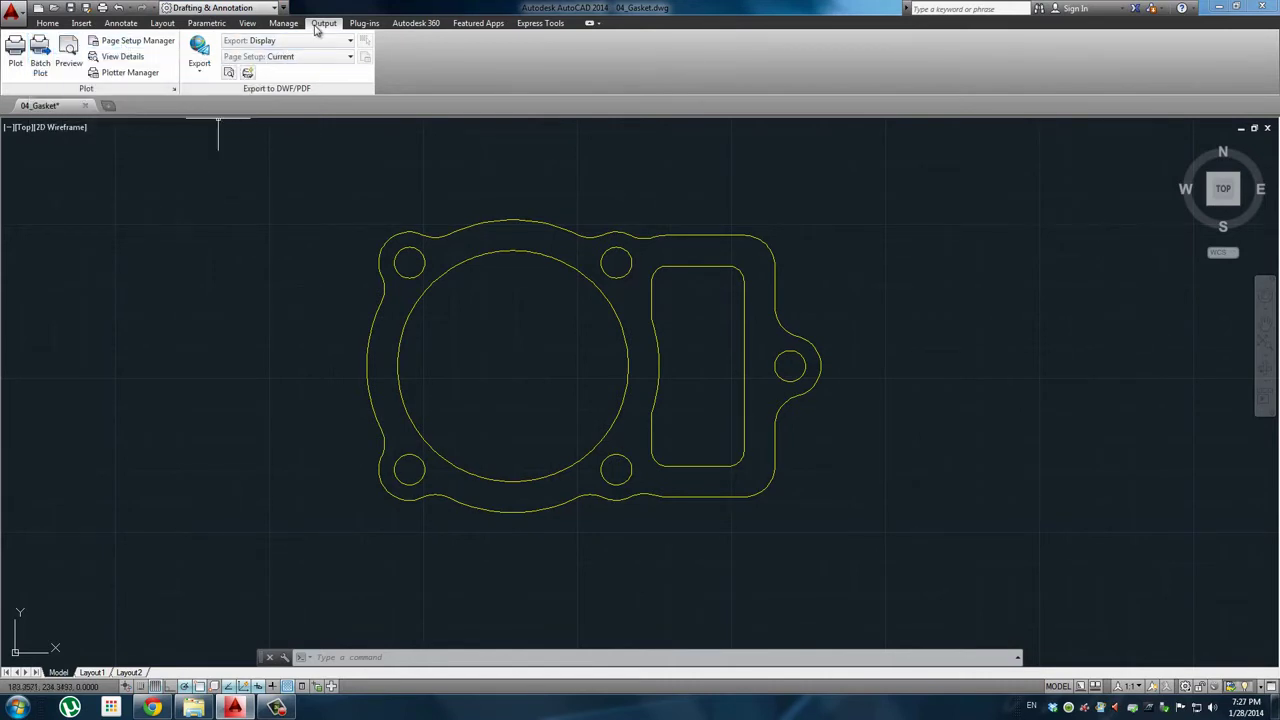
click(47, 23)
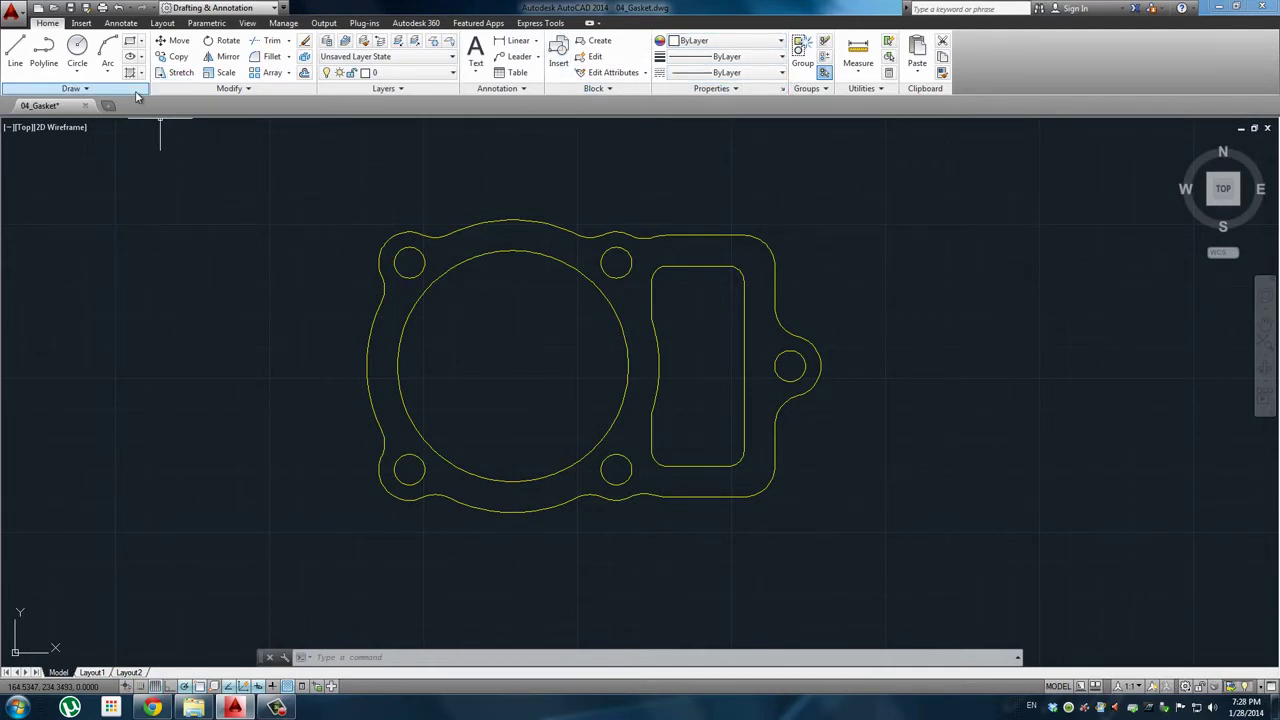
Draw a single diagonal line to the left of the gasket and end the Line command
click(15, 57)
click(64, 289)
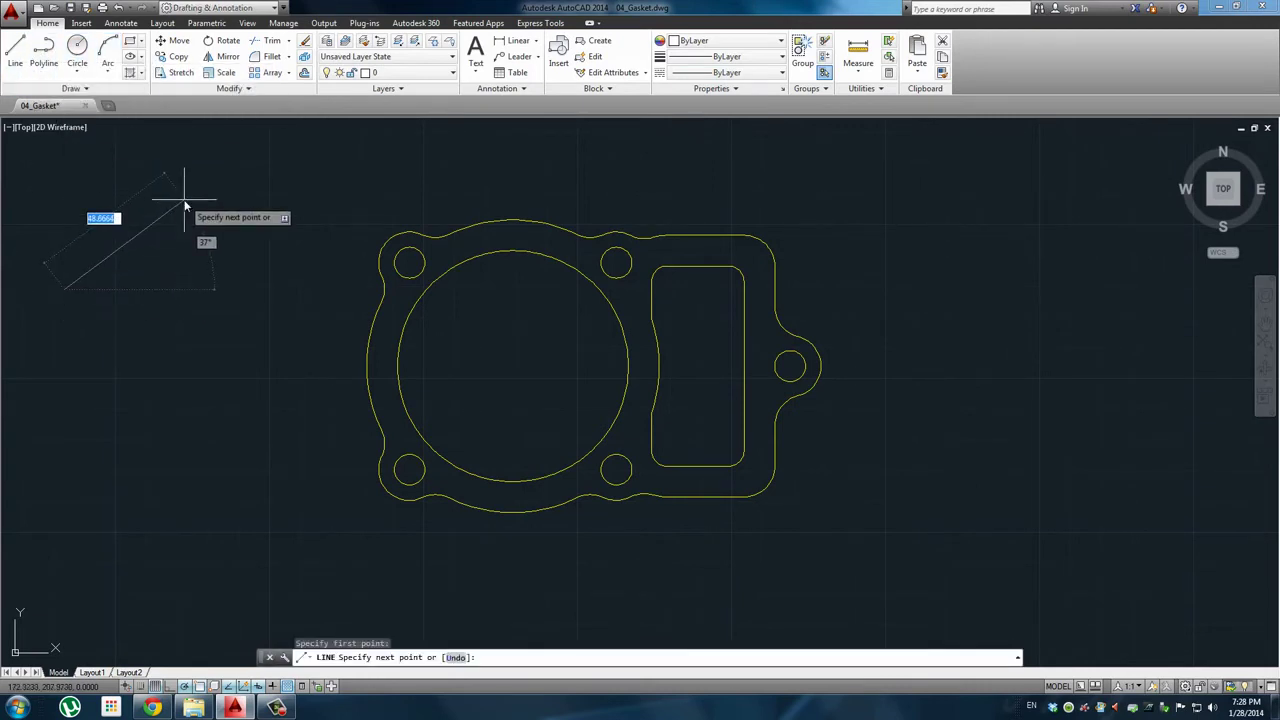
right_click(223, 187)
click(250, 191)
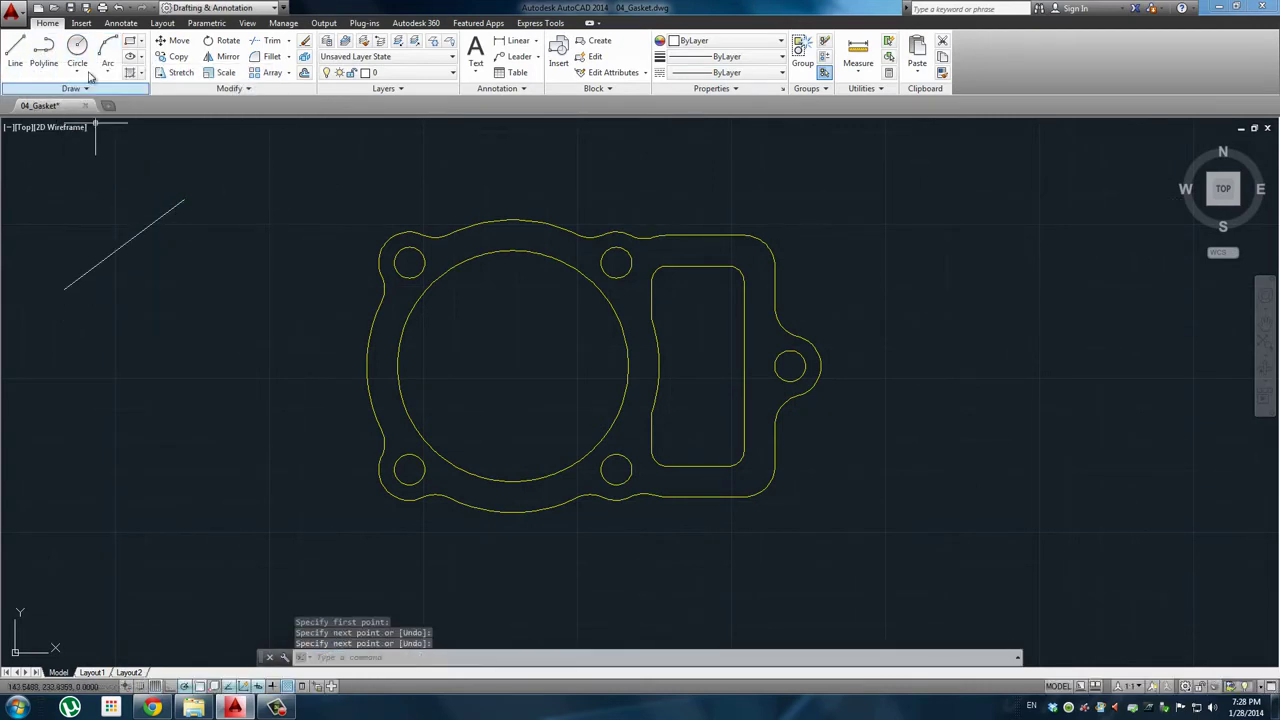
Start Move and select the diagonal line as the object to move
click(184, 46)
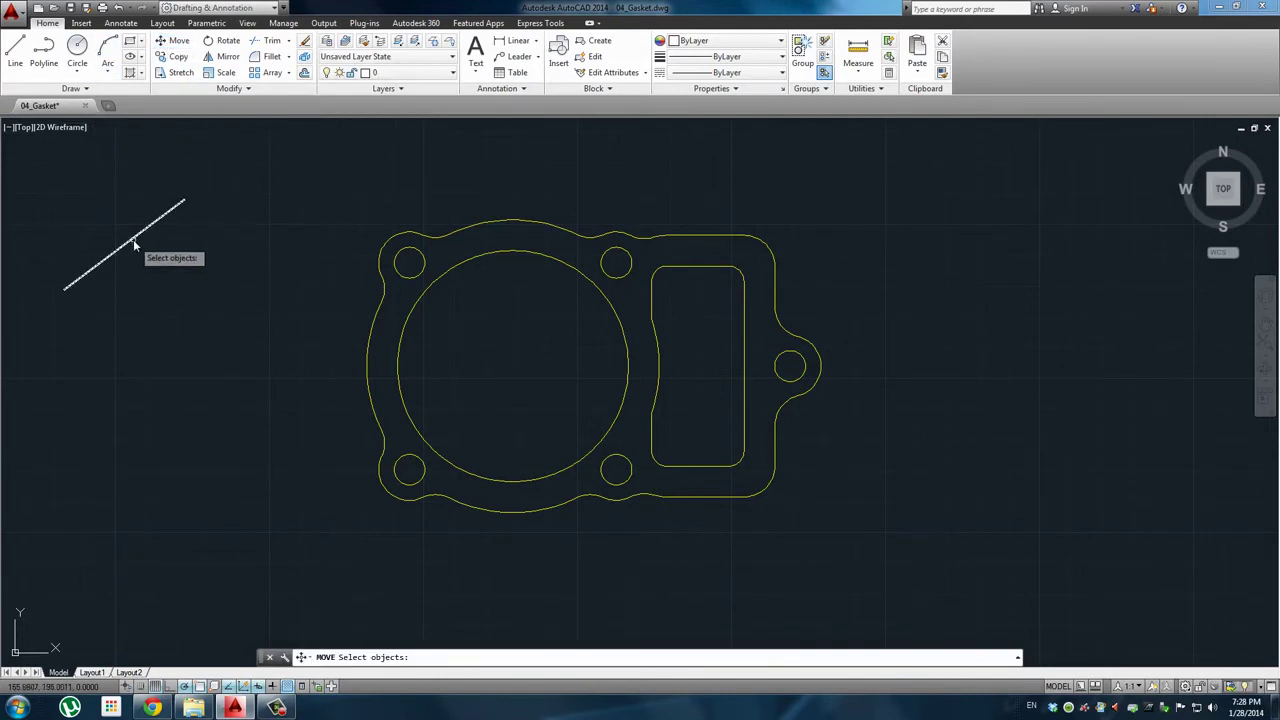
click(146, 236)
click(128, 246)
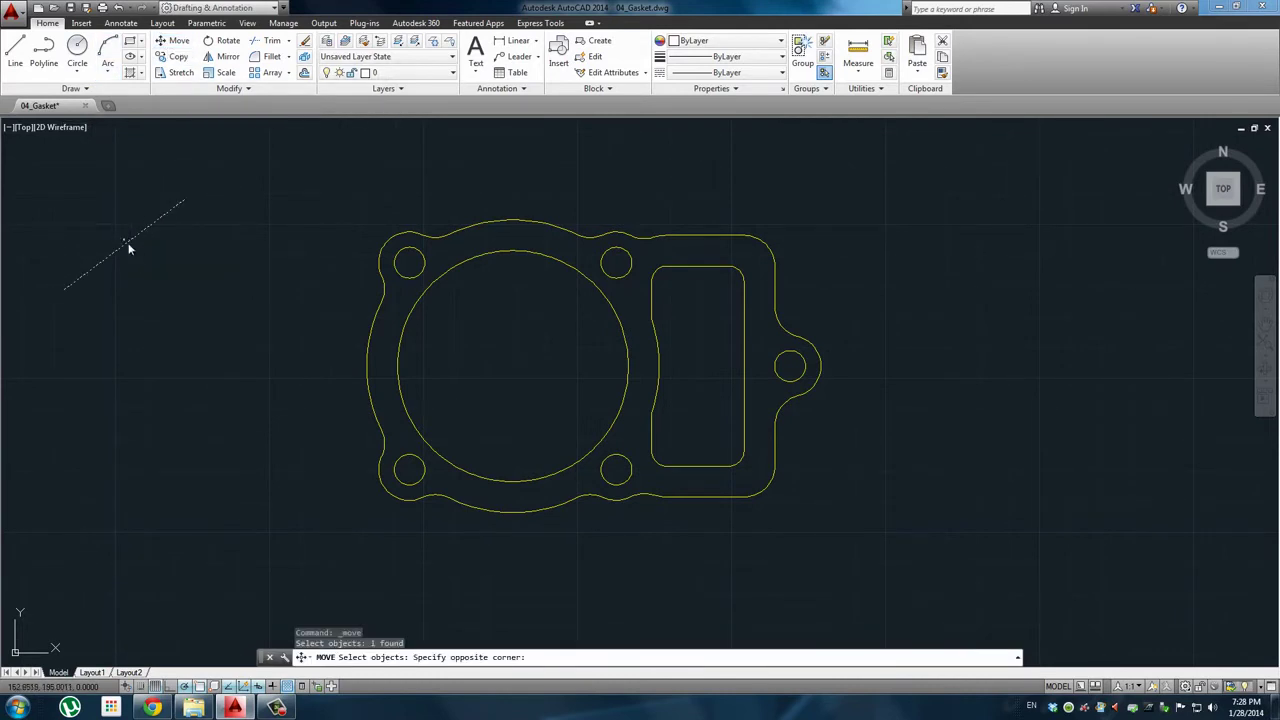
click(174, 291)
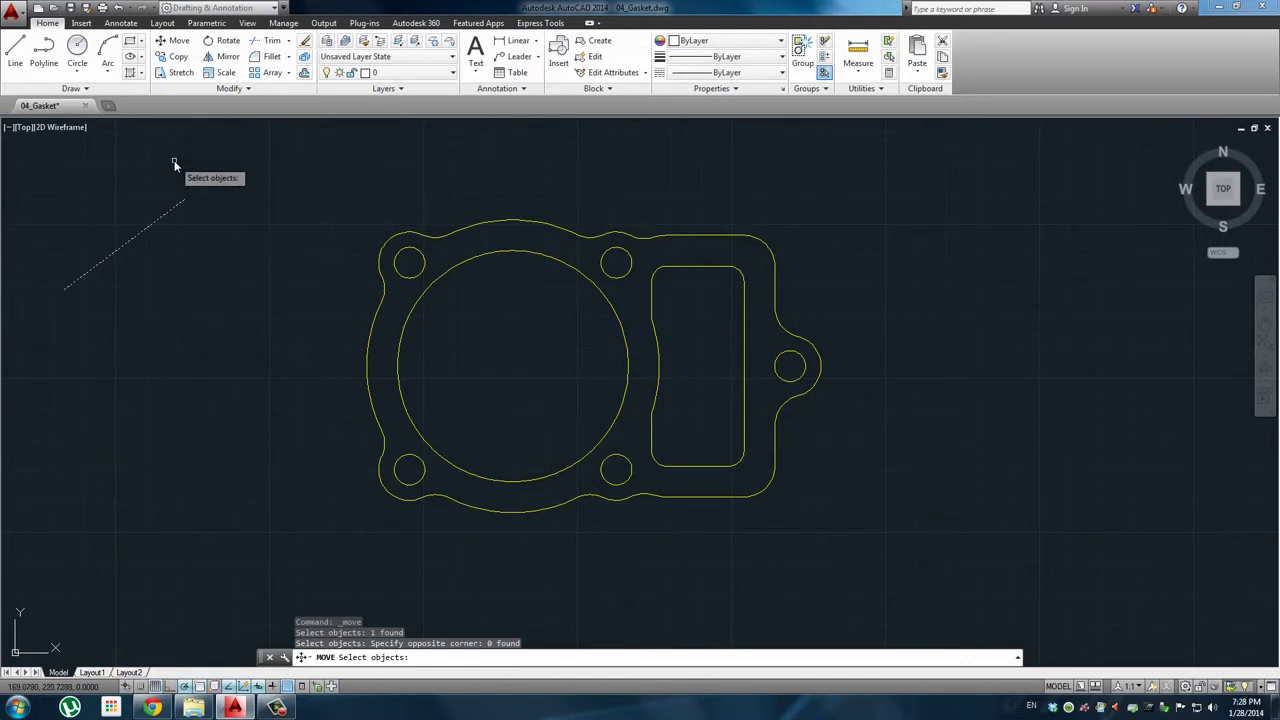
key(Return)
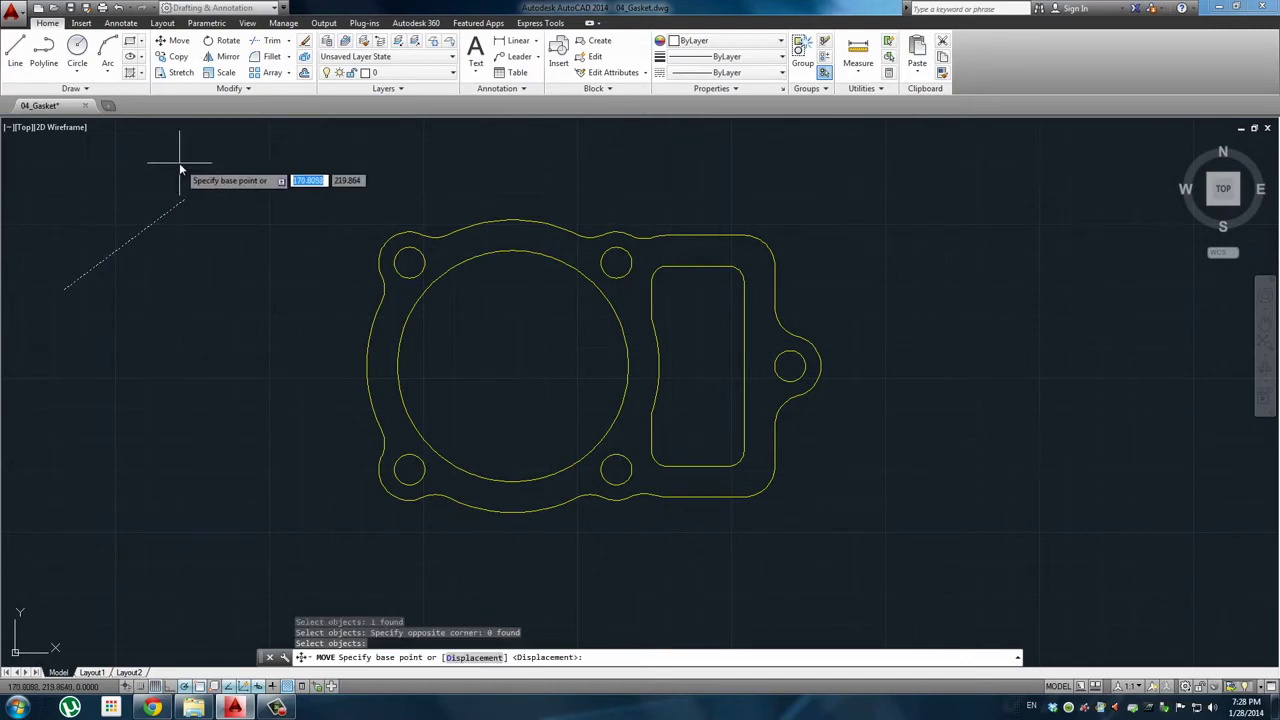
Expand the Annotation and Modify panel slide-outs to reveal their extra tools
click(512, 90)
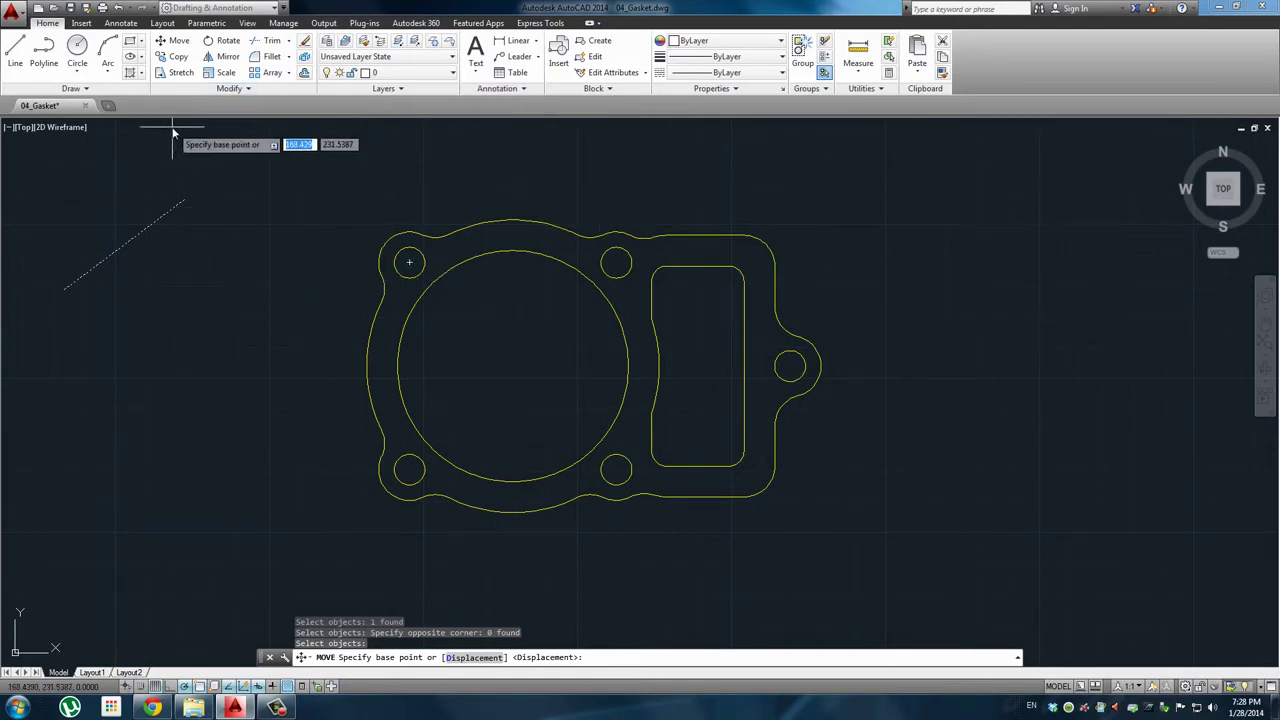
click(250, 90)
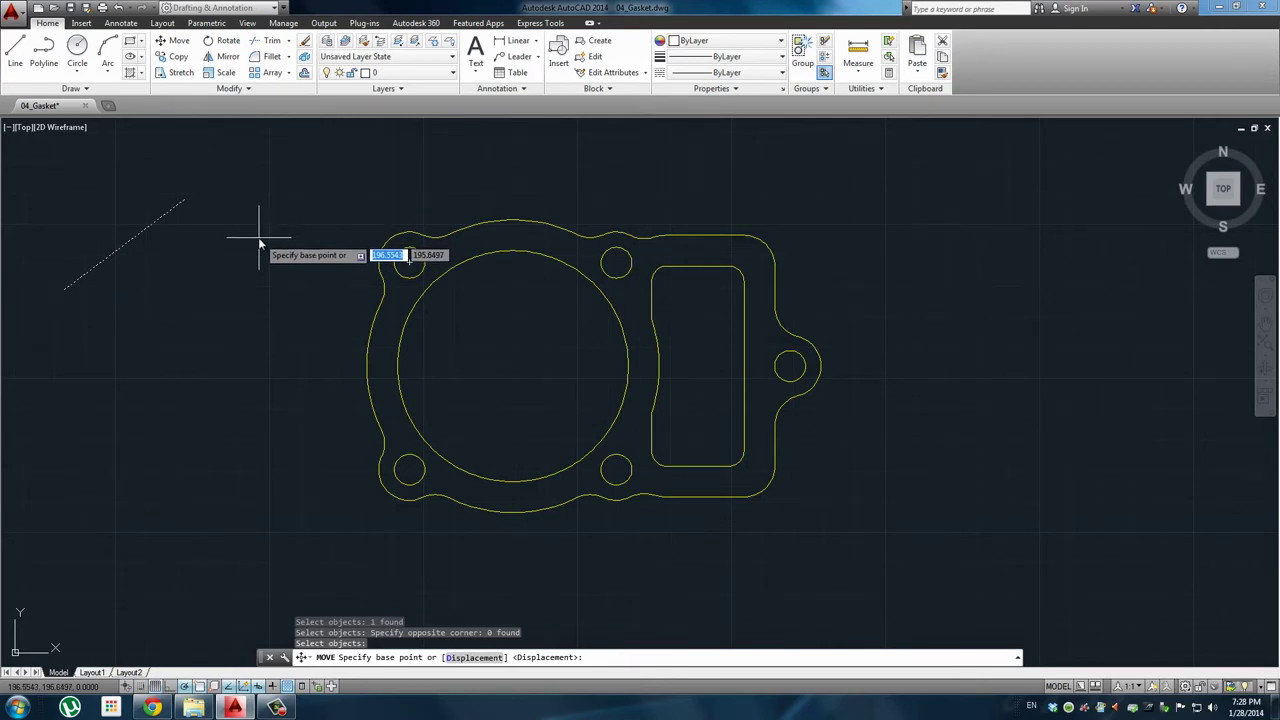
click(236, 88)
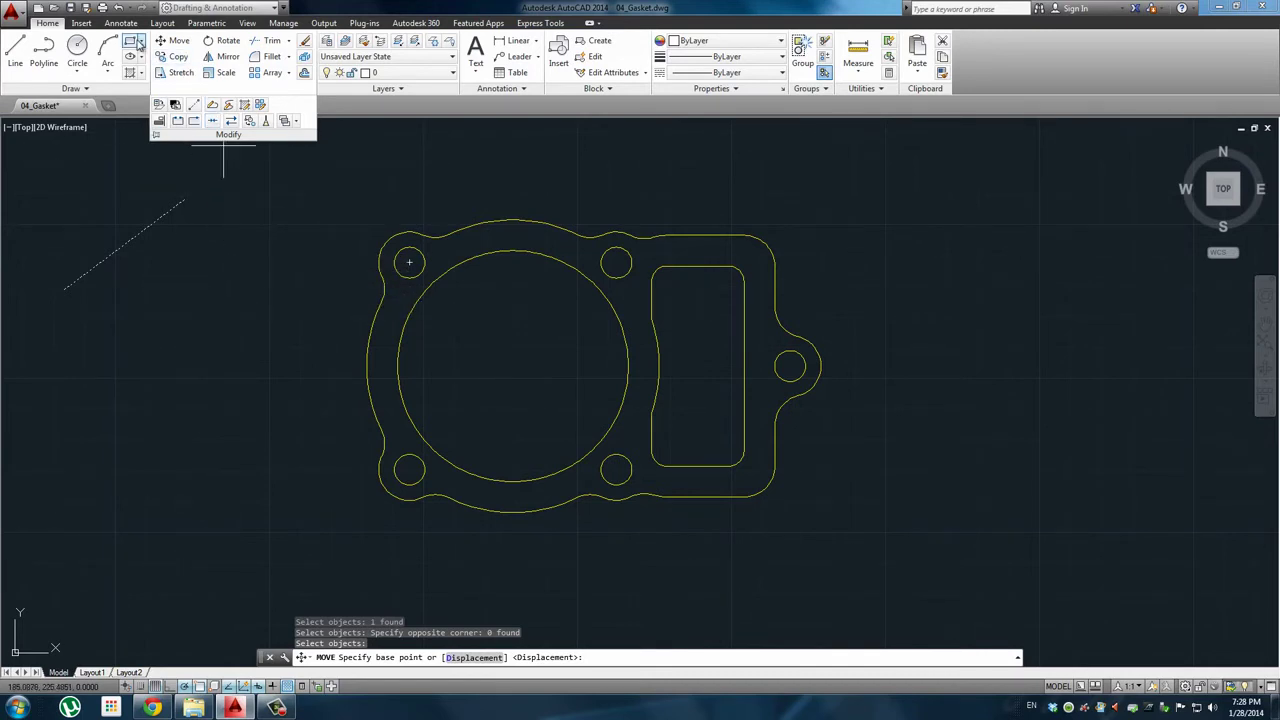
From the Annotate tab, open the Dimension Style Manager showing JWB Dims as current, then close it
click(125, 23)
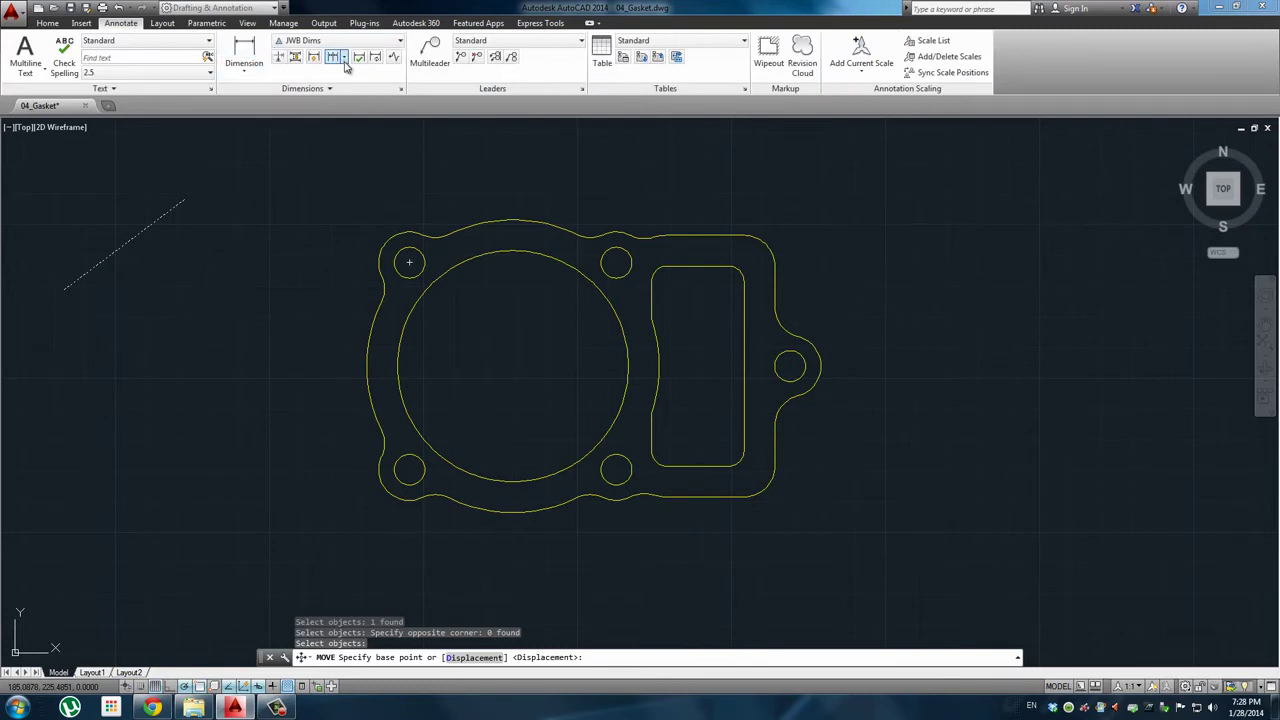
click(401, 90)
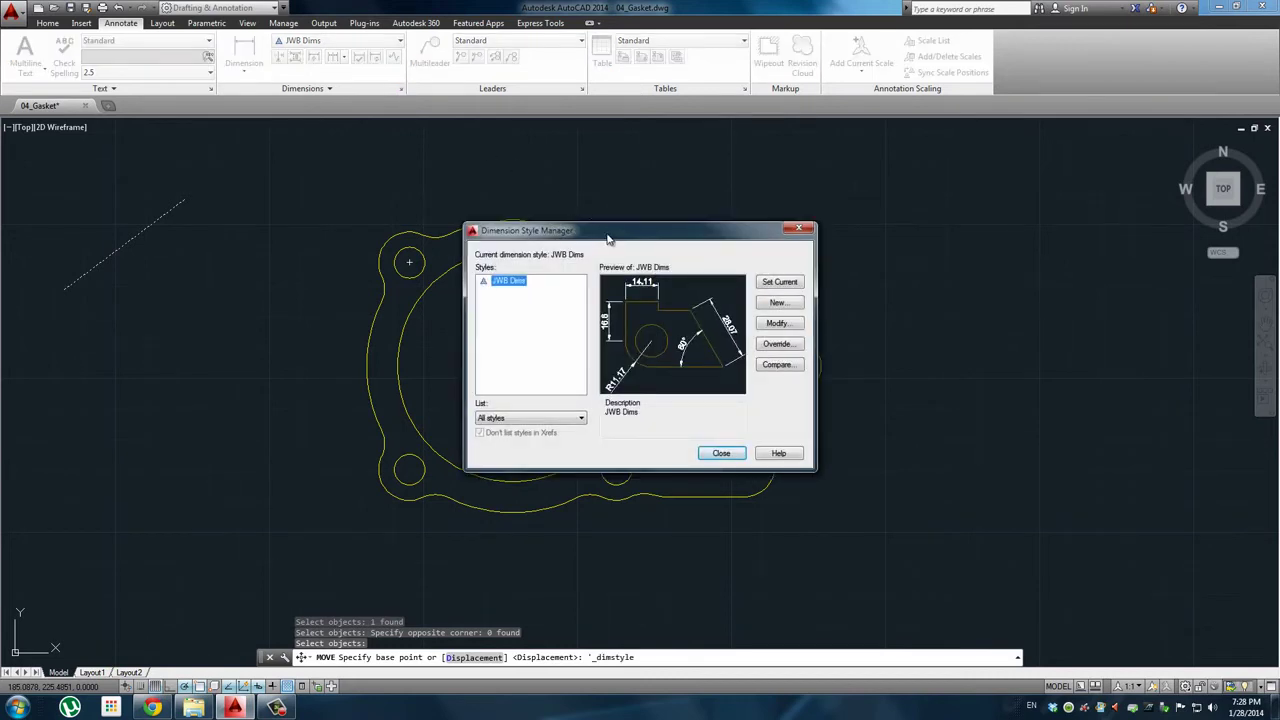
mouse_move(607, 238)
mouse_down()
mouse_move(566, 161)
mouse_move(512, 155)
mouse_up()
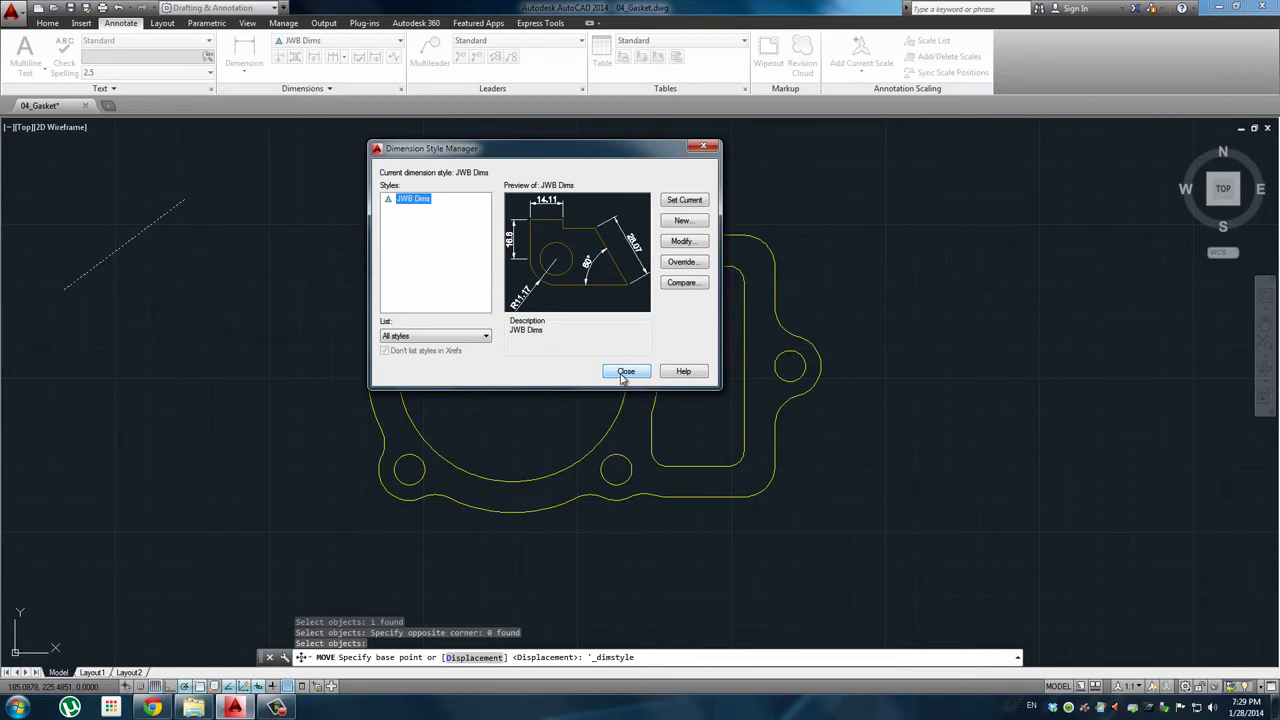
click(624, 372)
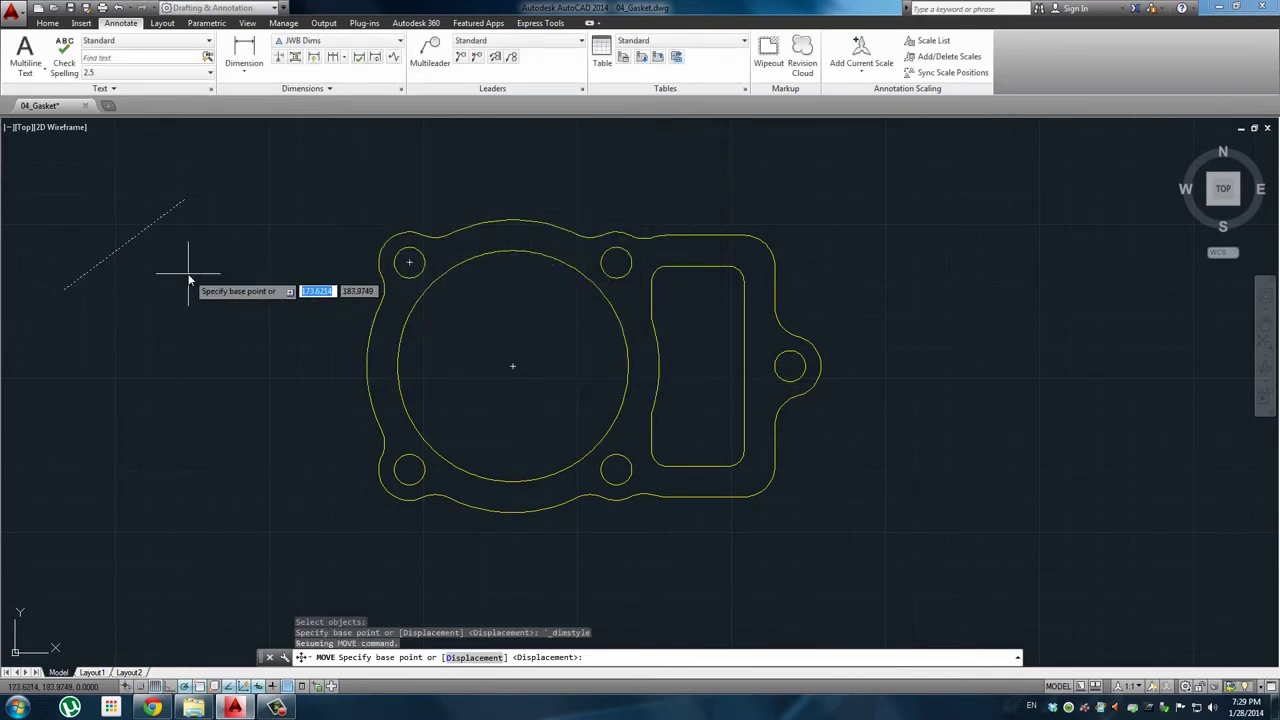
Switch the ribbon from the Annotate tab back to the Home tab
click(47, 23)
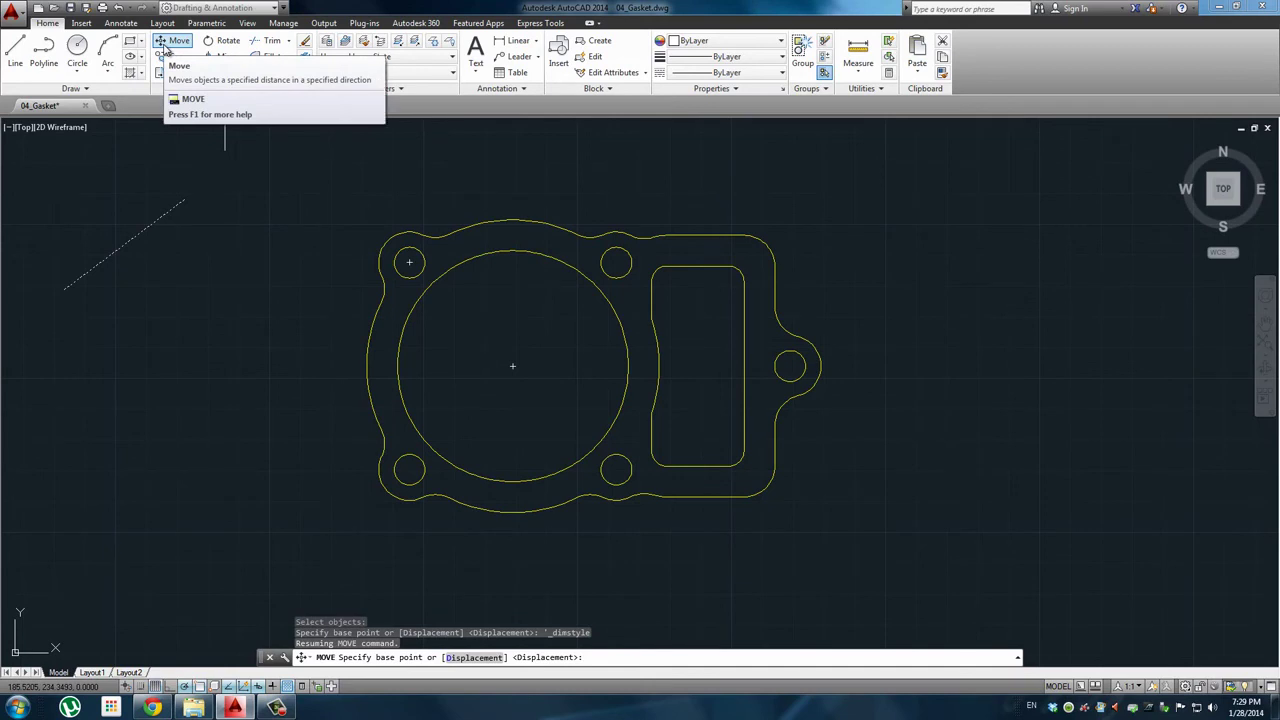
mouse_move(172, 40)
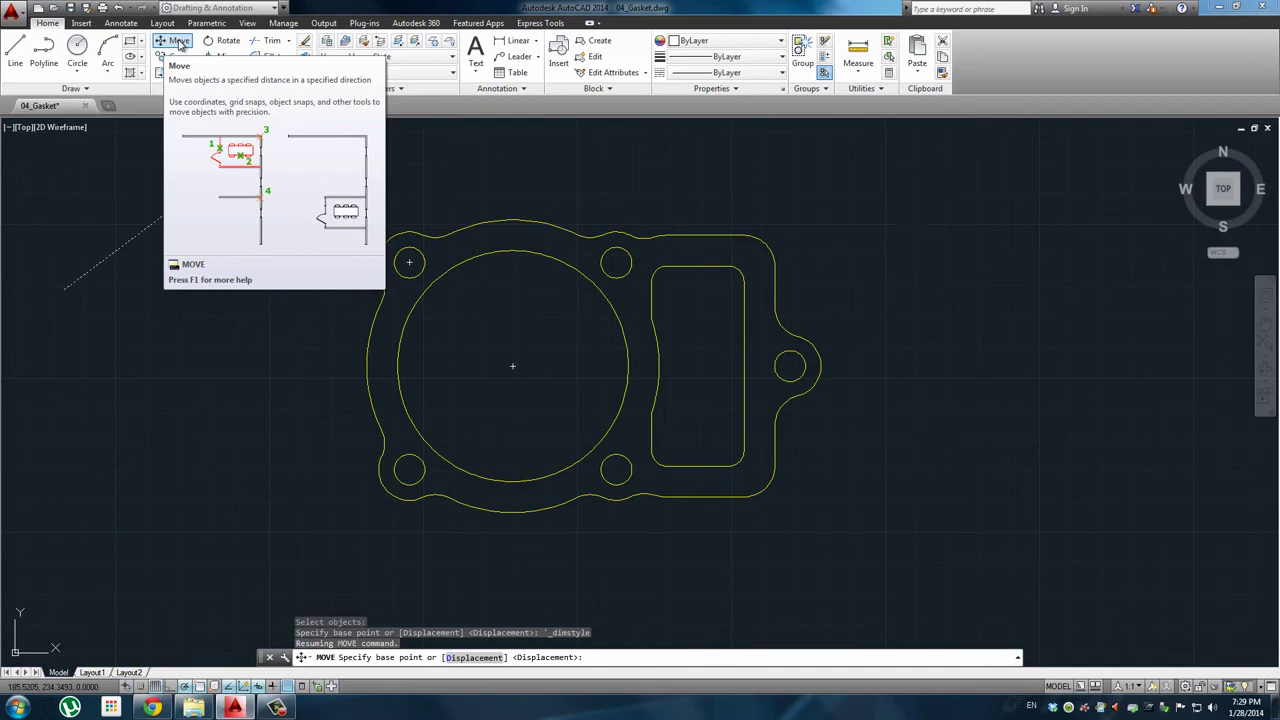
right_click(179, 44)
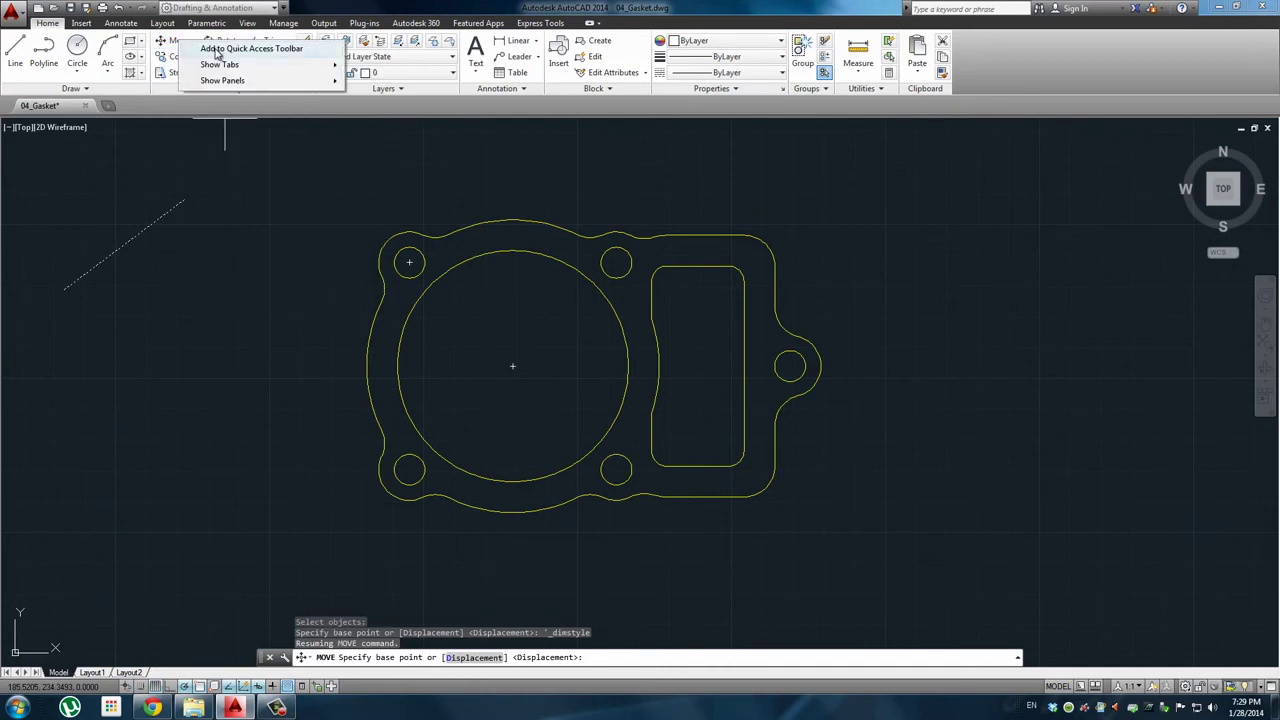
click(217, 50)
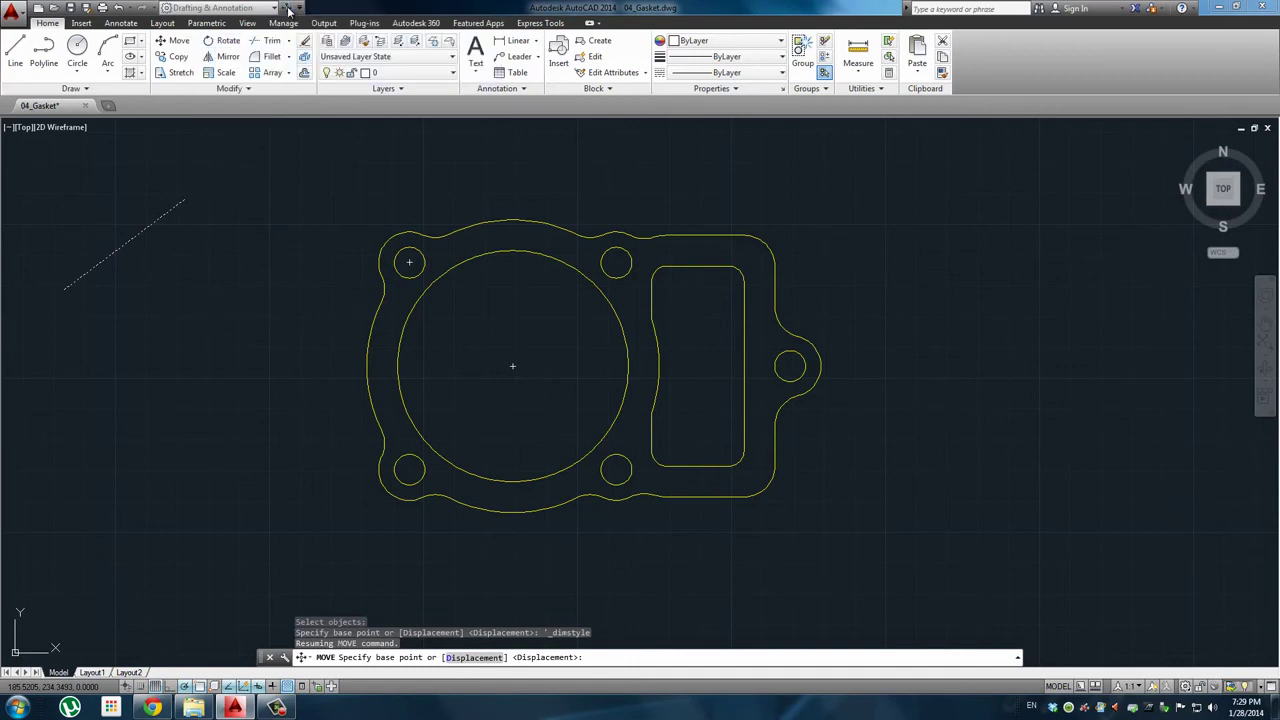
right_click(287, 9)
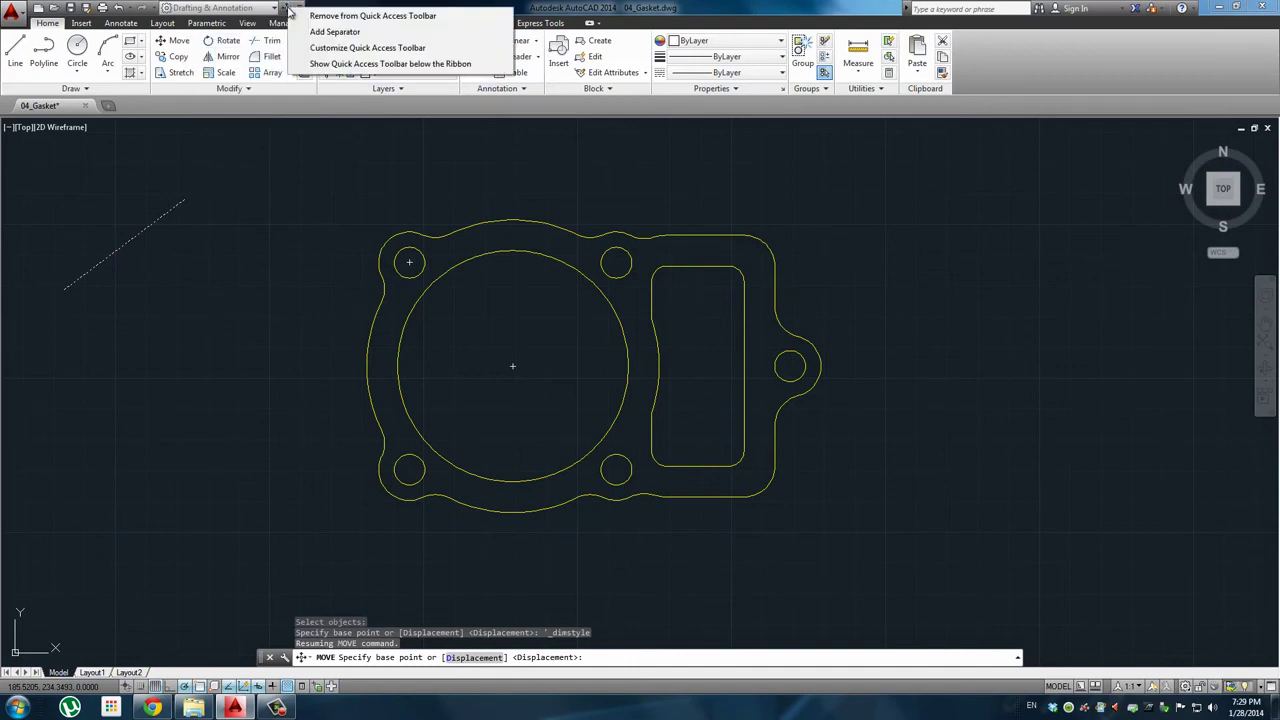
click(340, 16)
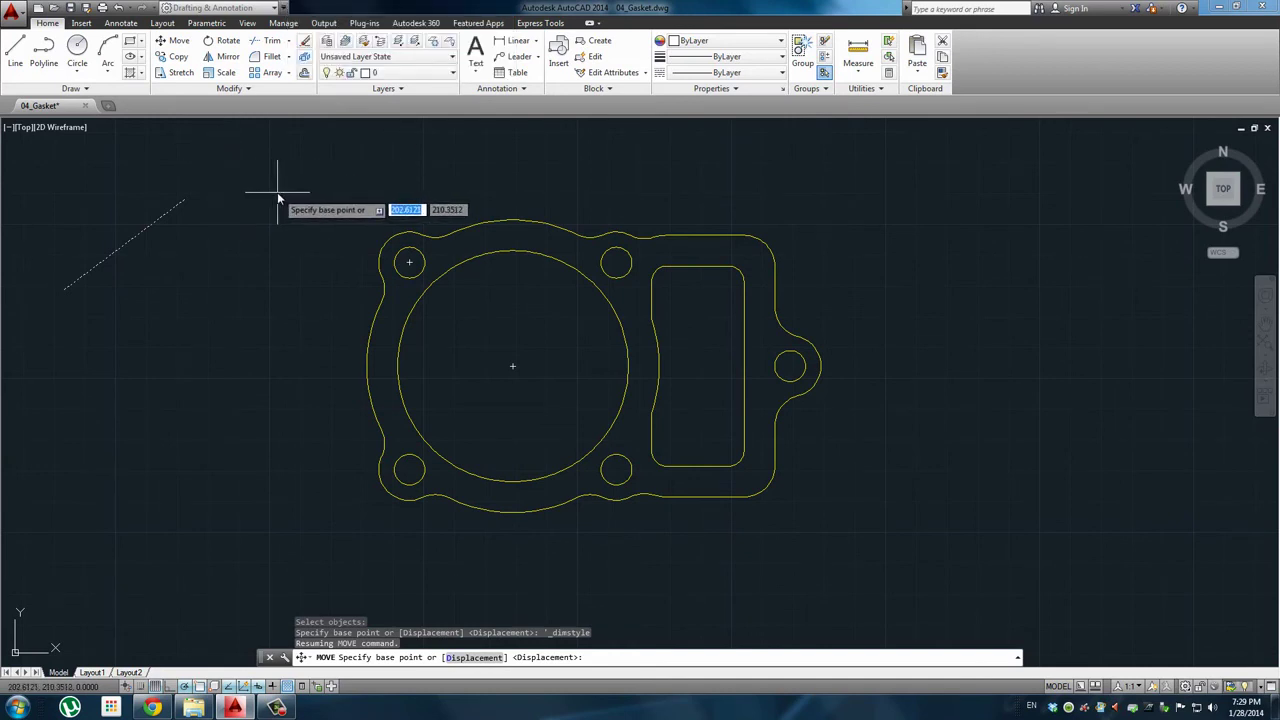
click(14, 14)
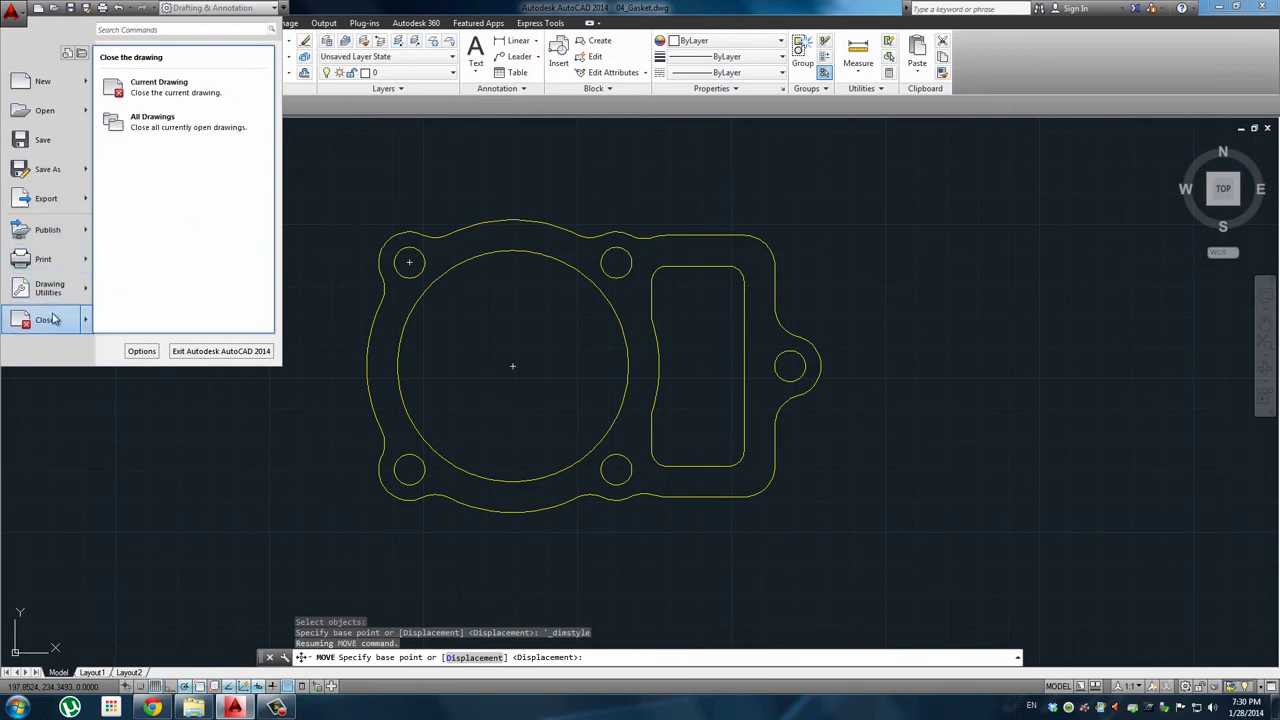
click(16, 16)
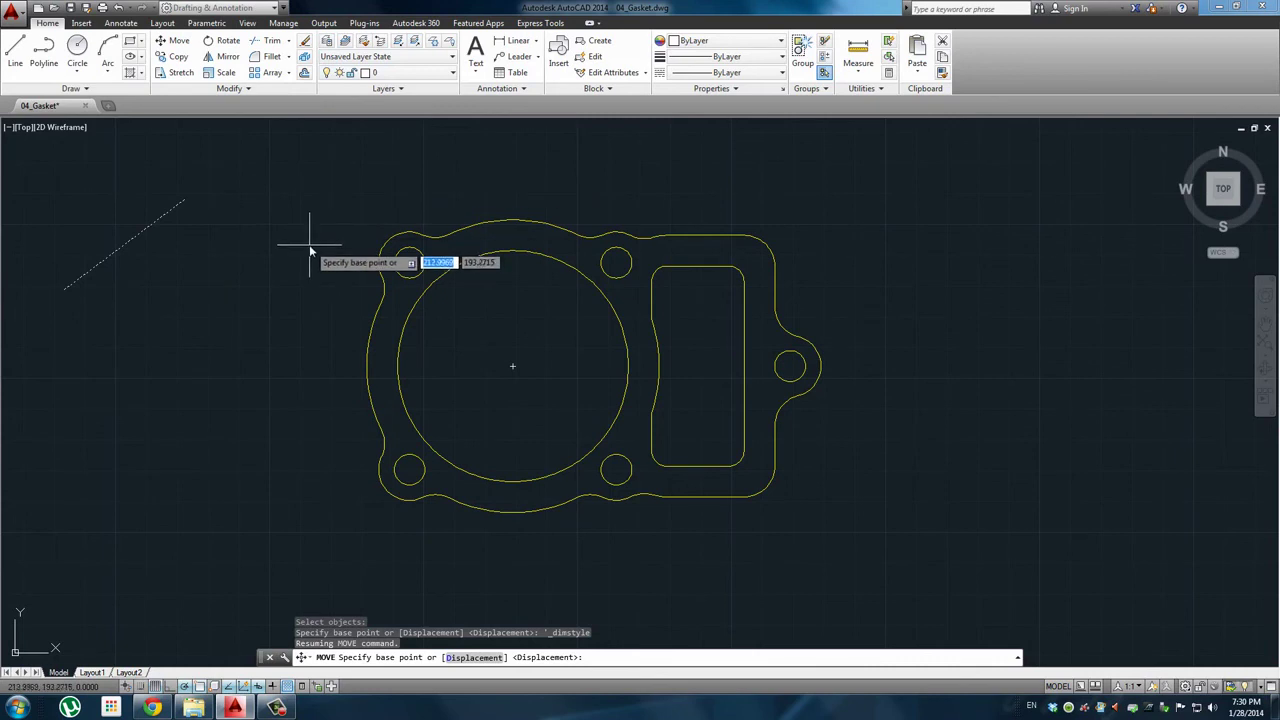